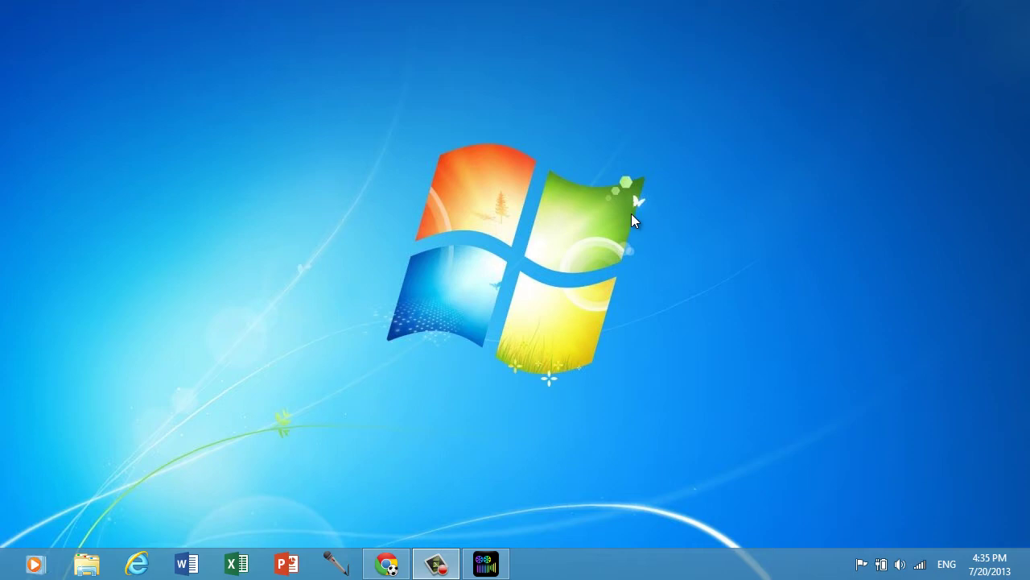
Restore the New Untitled Project window of PowerDirector from its taskbar preview.
mouse_move(486, 563)
click(486, 563)
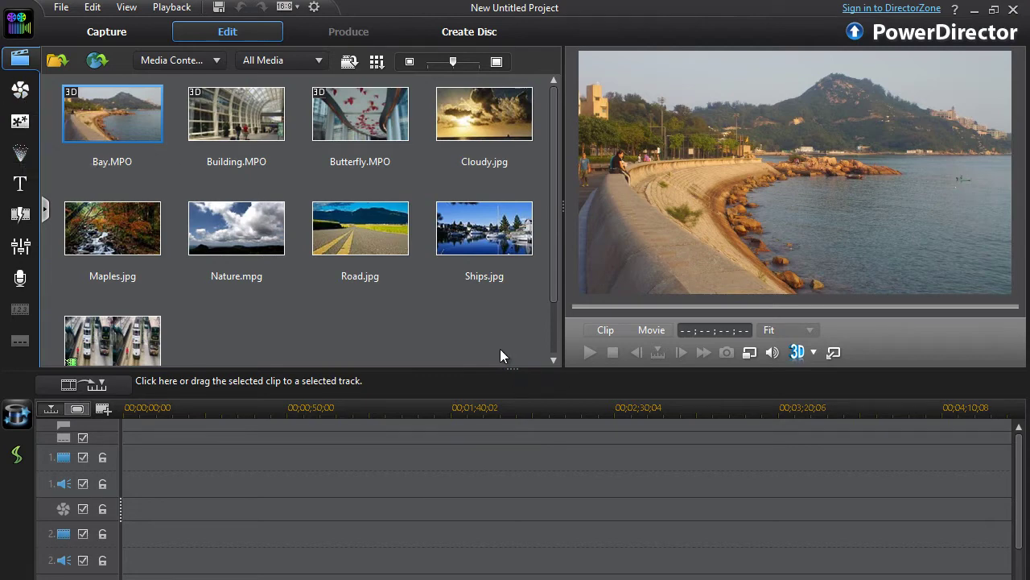
click(16, 83)
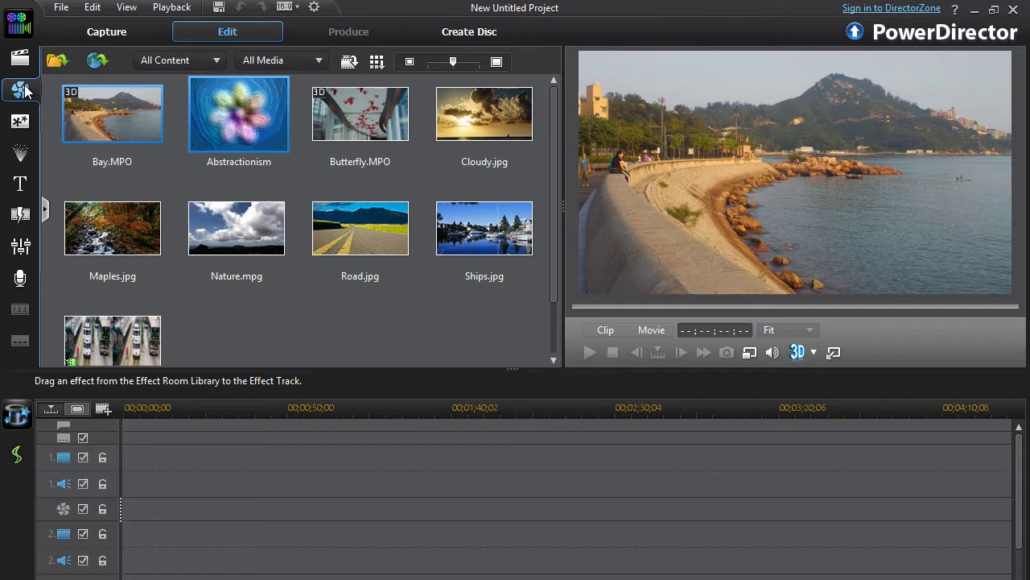
click(20, 61)
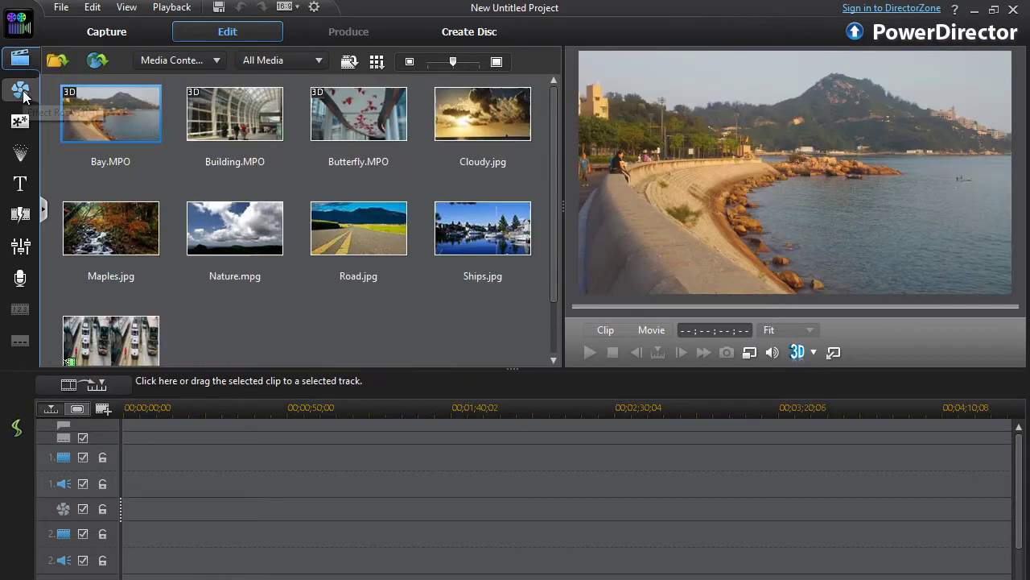
click(22, 95)
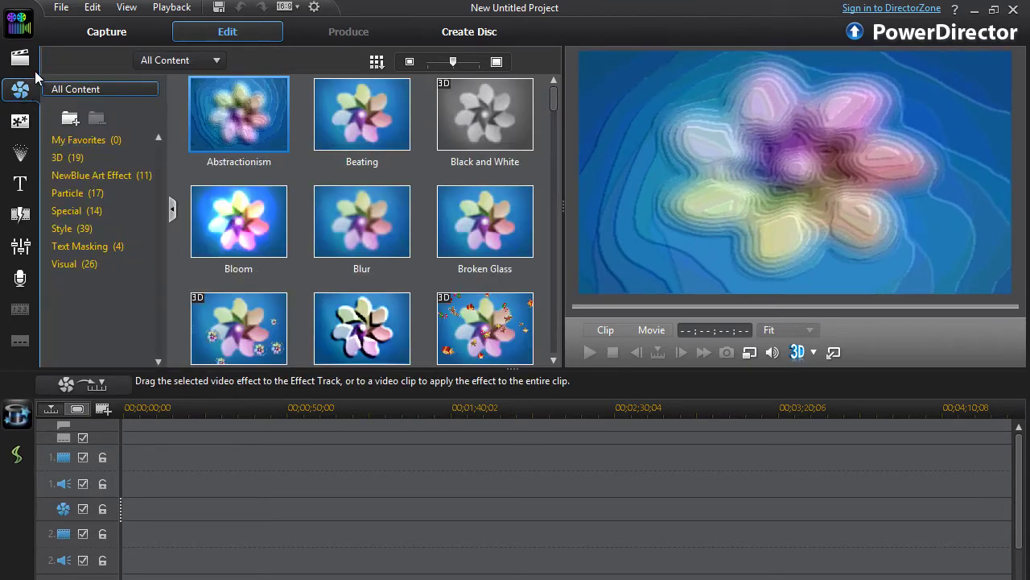
click(20, 59)
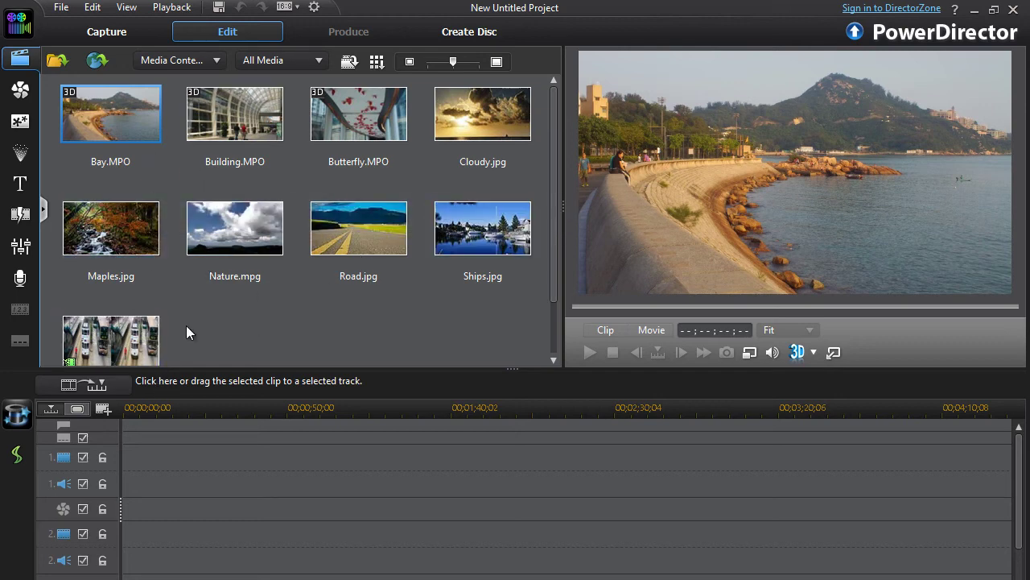
Drag Tram.wmv from the Media Room onto video track 1 at 00;00;00;00.
drag(139, 338, 126, 486)
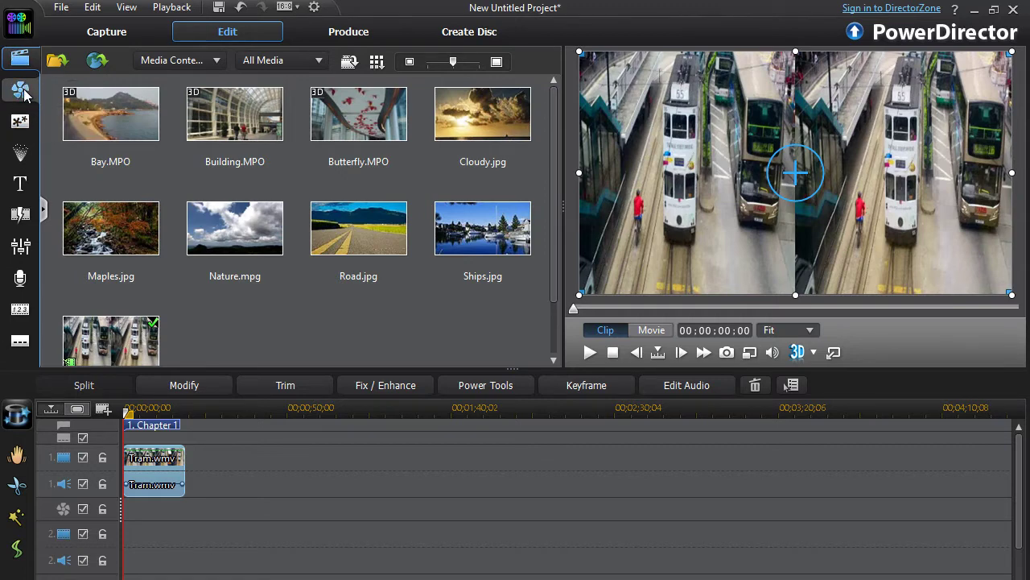
Open the Effect Room and set its category filter to All Content.
click(21, 91)
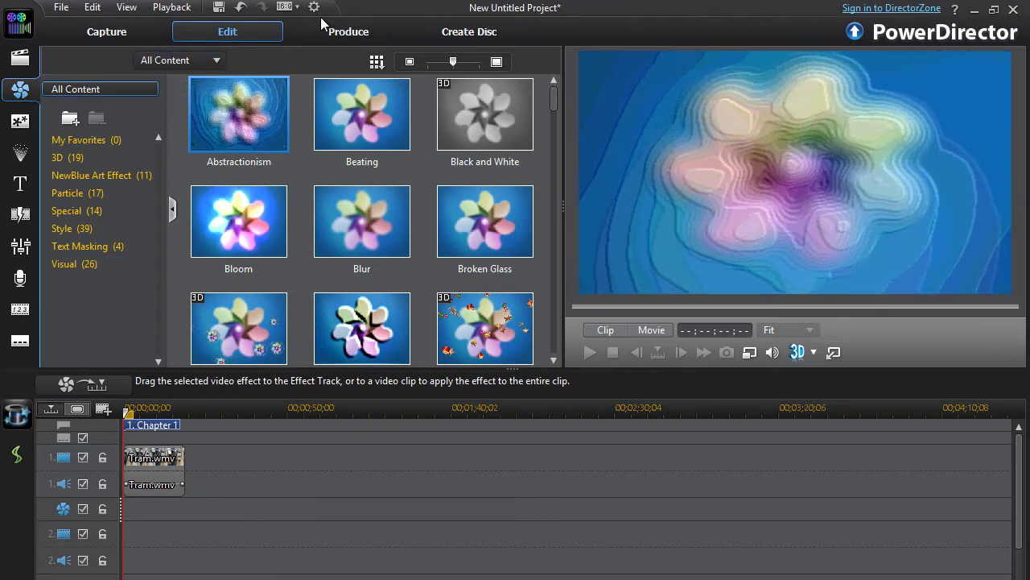
click(208, 61)
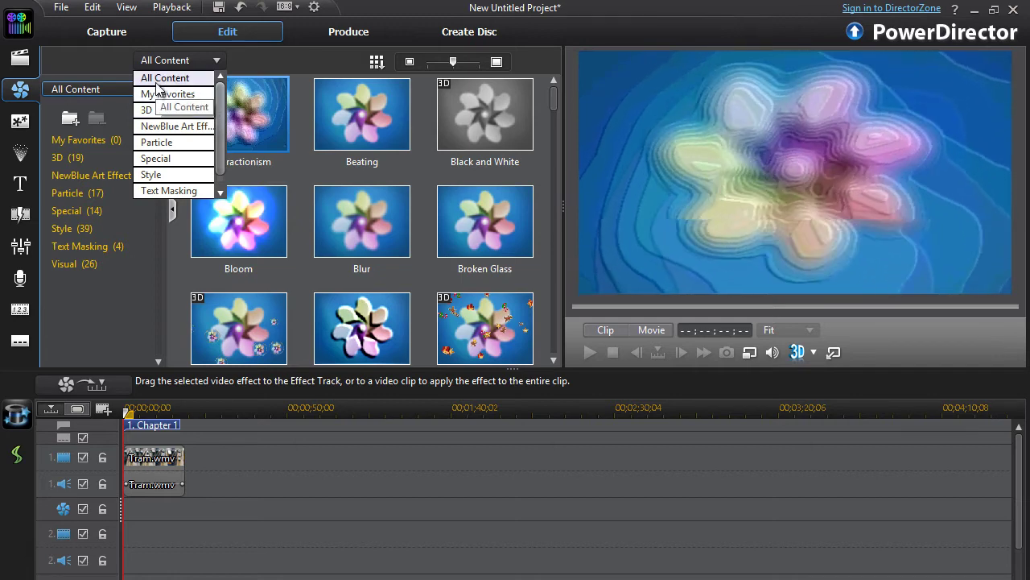
click(156, 81)
click(170, 62)
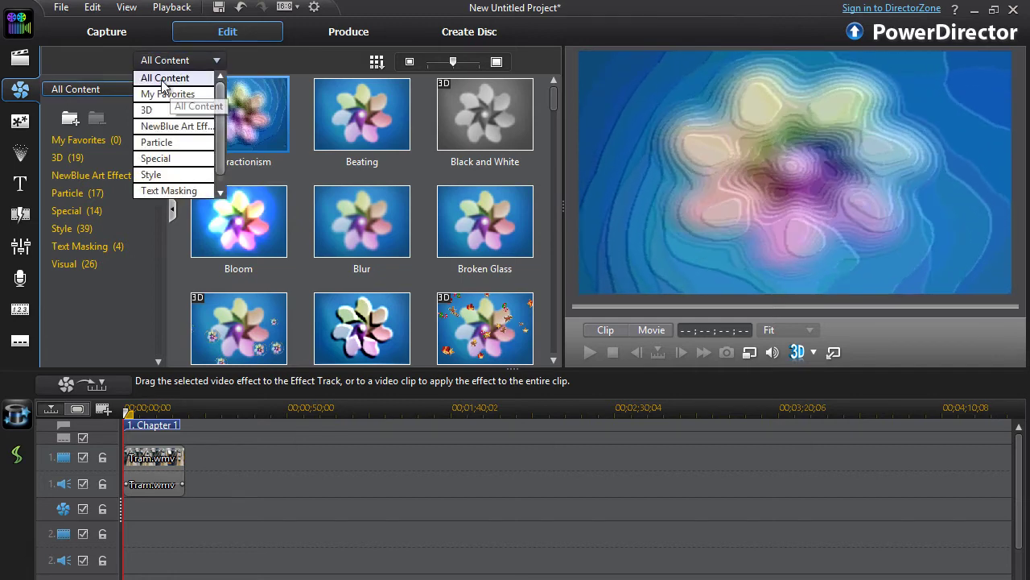
click(163, 80)
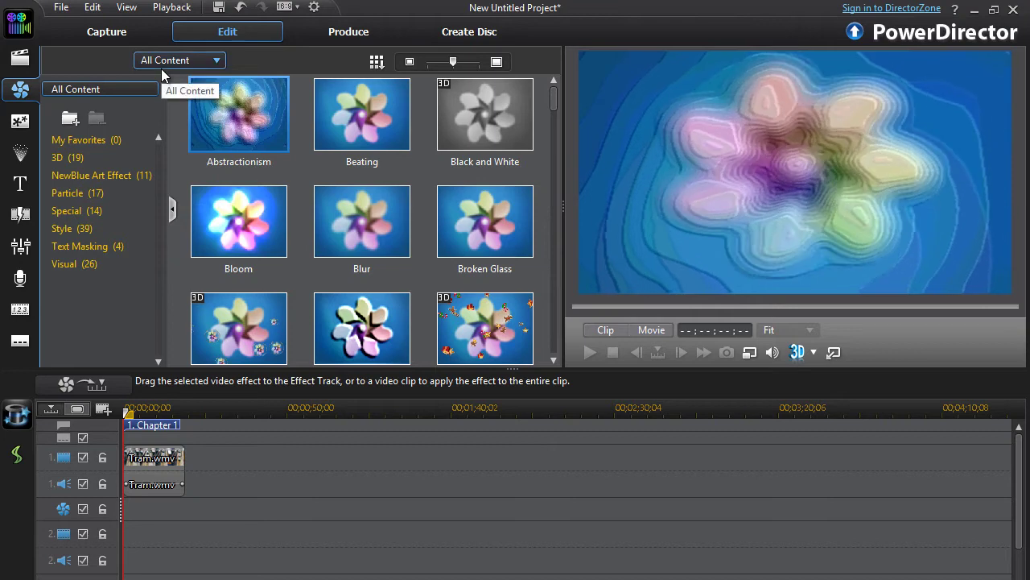
click(161, 67)
click(163, 93)
click(168, 65)
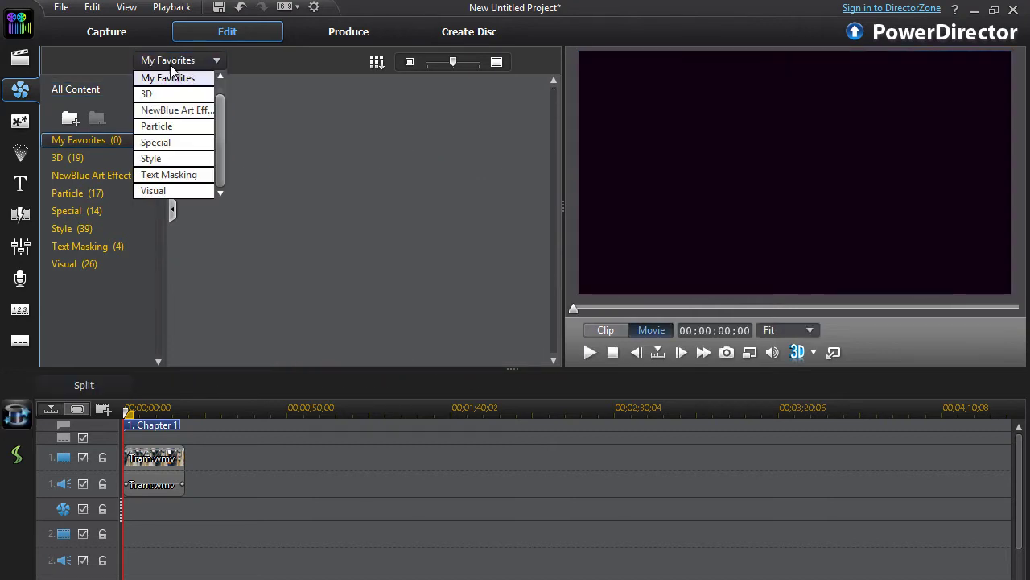
scroll(198, 95, up, 1)
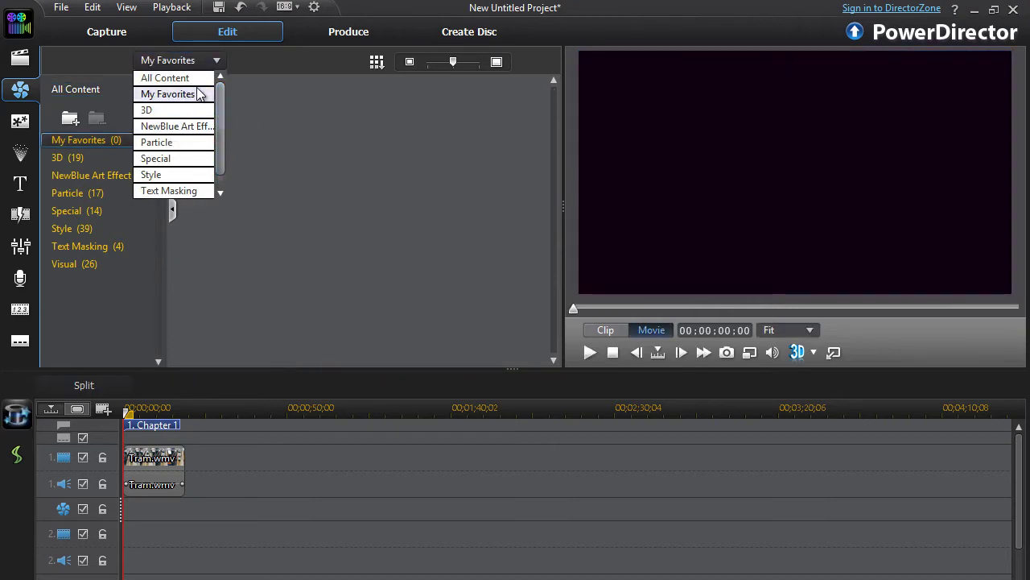
click(173, 78)
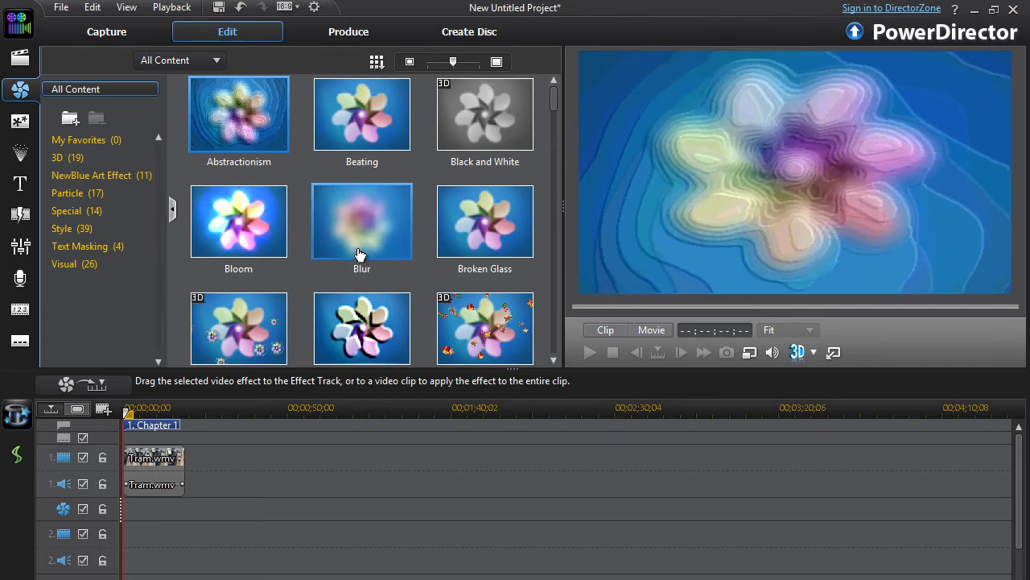
Place the Blur effect on the effect track, spanning 00;00;00;00 to 00;00;10;00.
drag(360, 254, 127, 510)
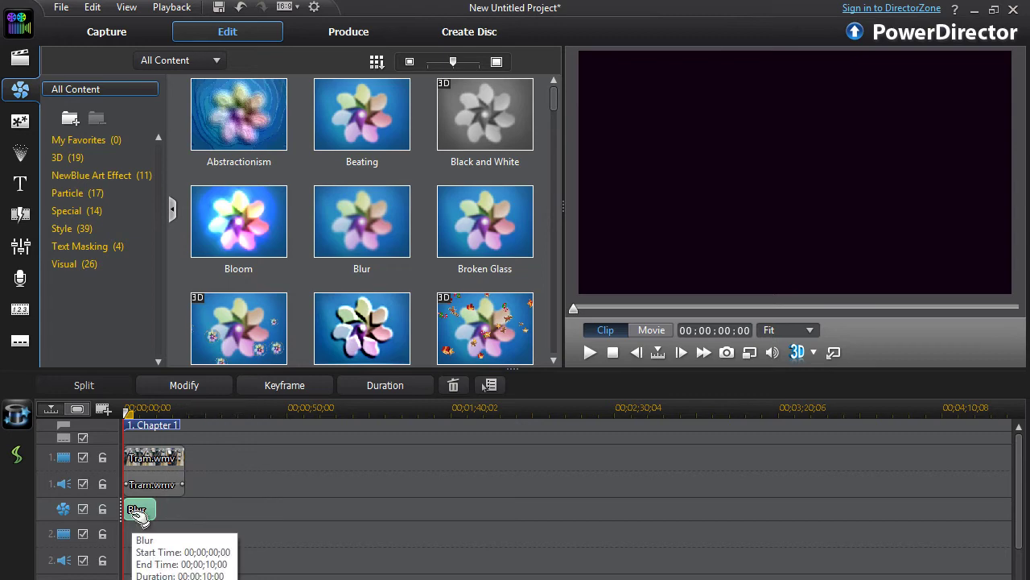
Open the Blur effect's Mask settings and accept the keyframe reset warning.
click(160, 390)
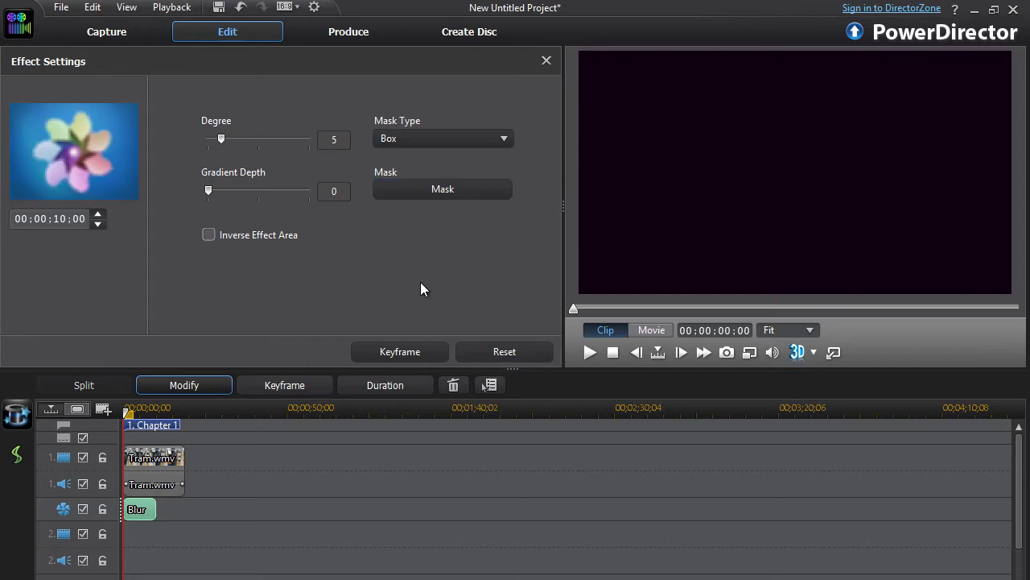
click(420, 190)
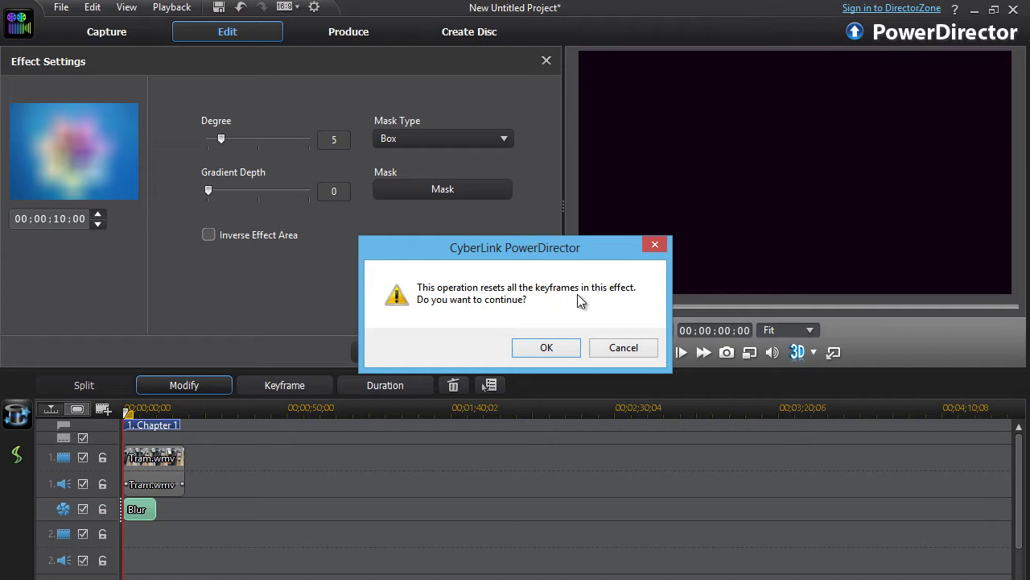
click(521, 351)
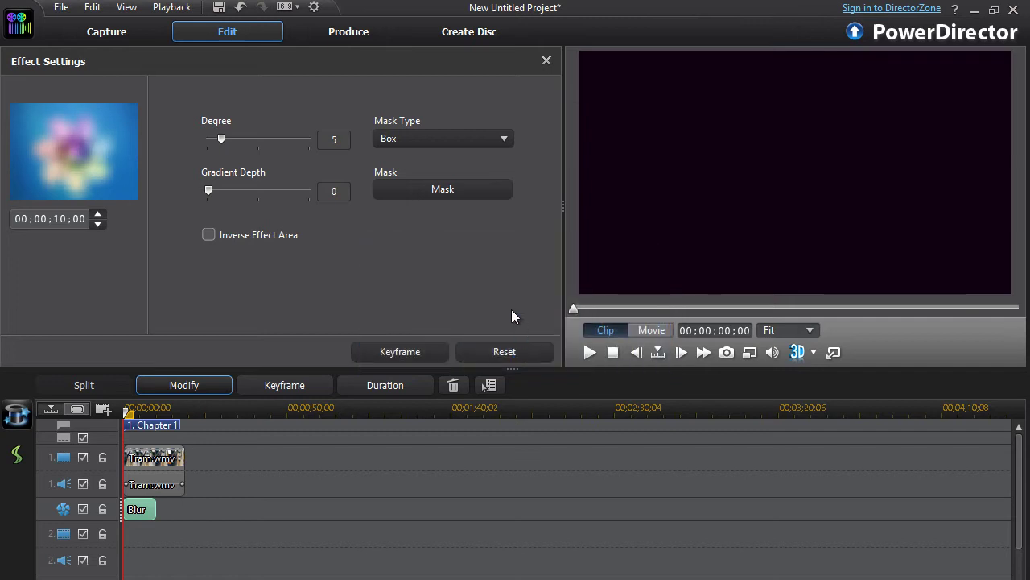
Resize and move the Blur box mask to cover only the left vehicles, then apply it.
click(463, 198)
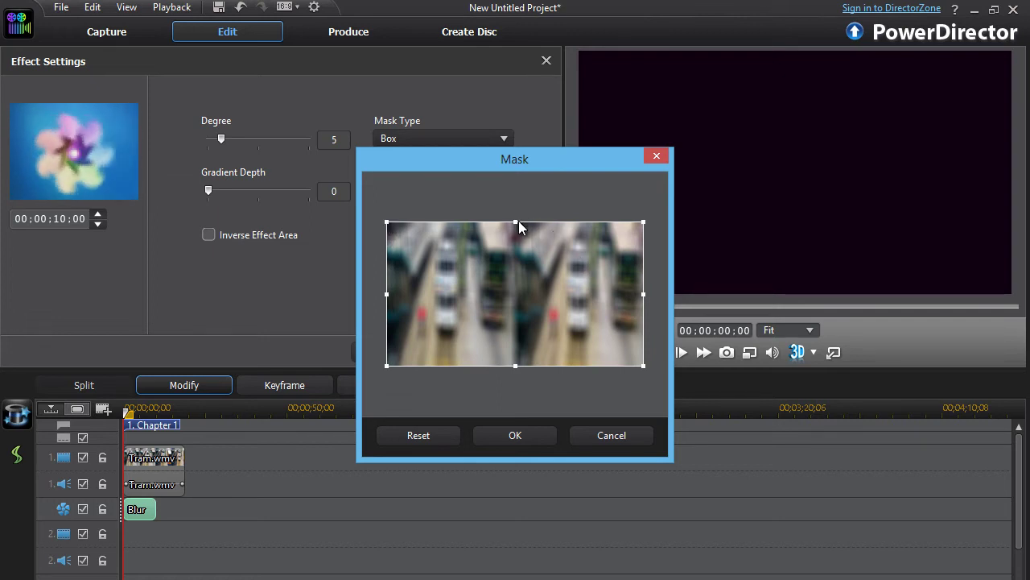
drag(516, 225, 516, 256)
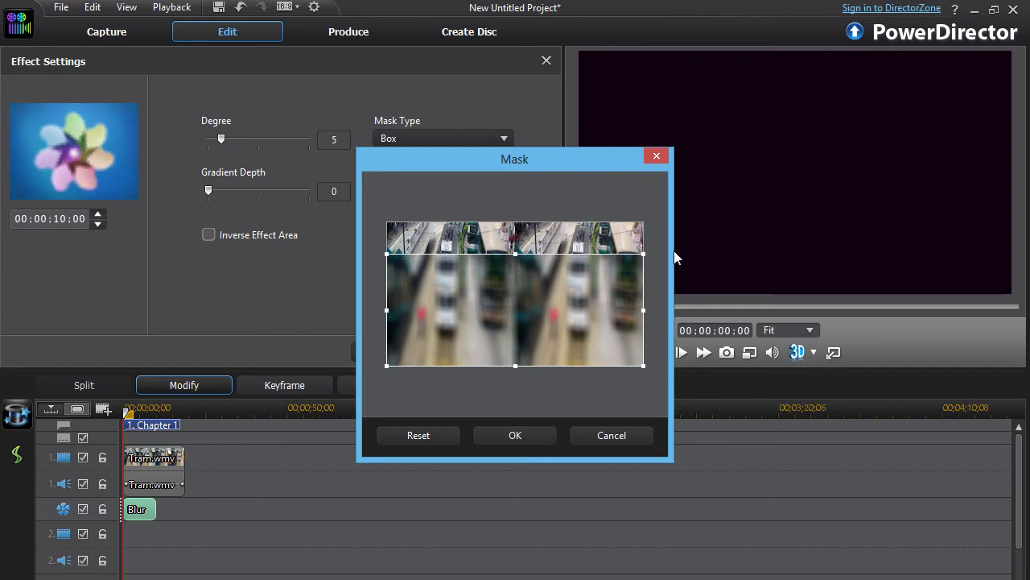
drag(640, 363, 569, 336)
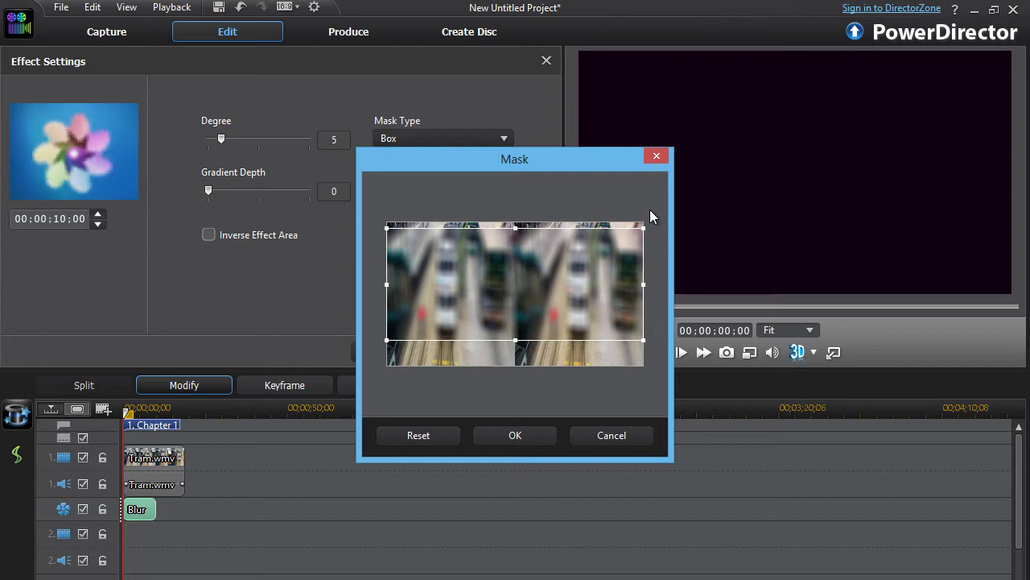
drag(641, 228, 642, 276)
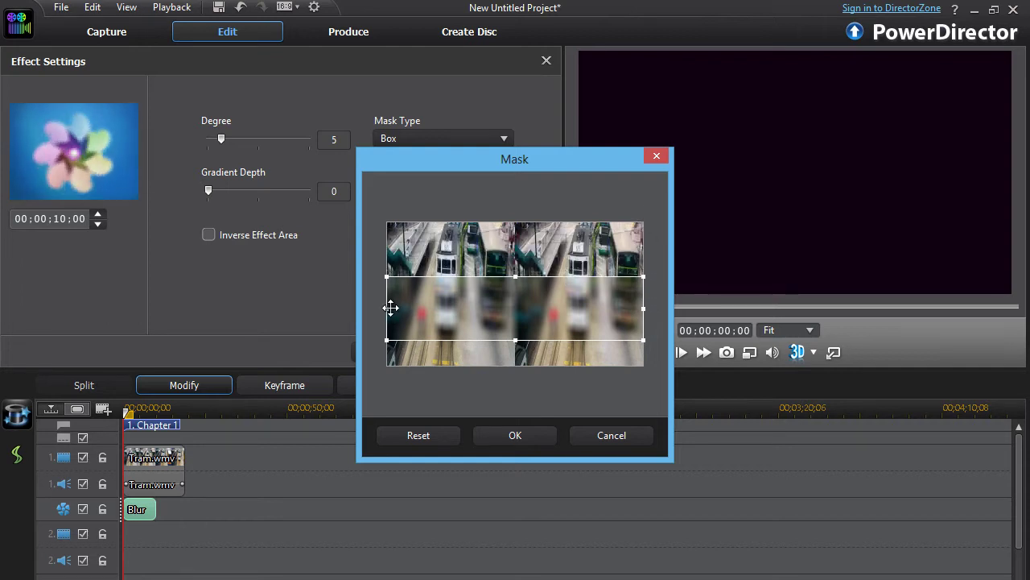
drag(390, 308, 556, 306)
drag(617, 303, 459, 341)
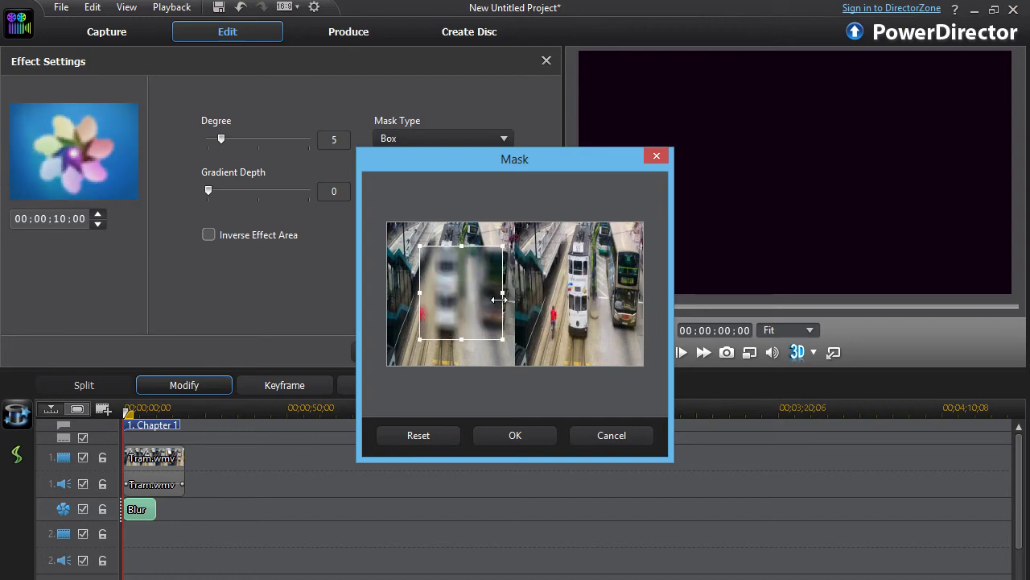
drag(496, 295, 458, 296)
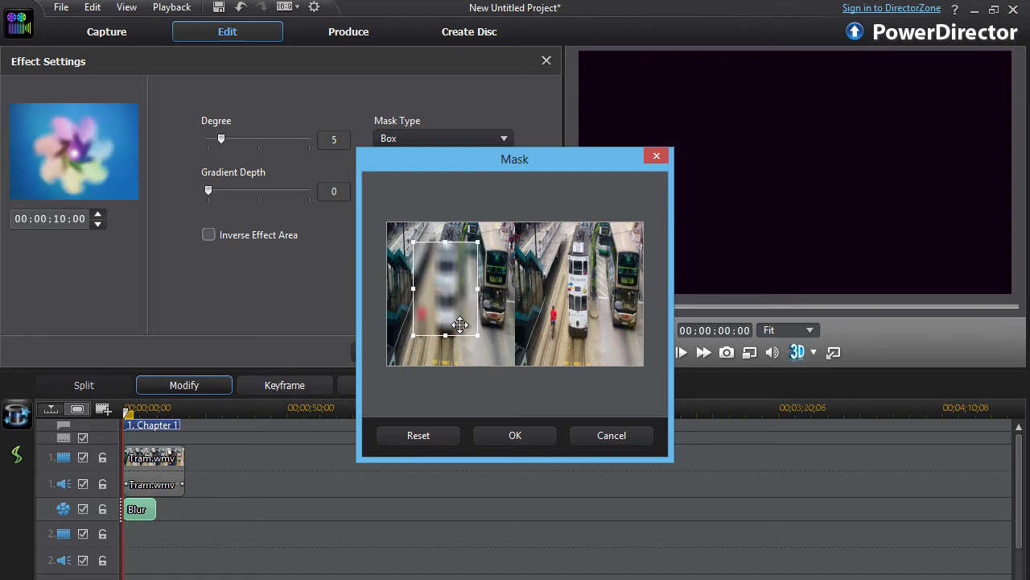
click(515, 434)
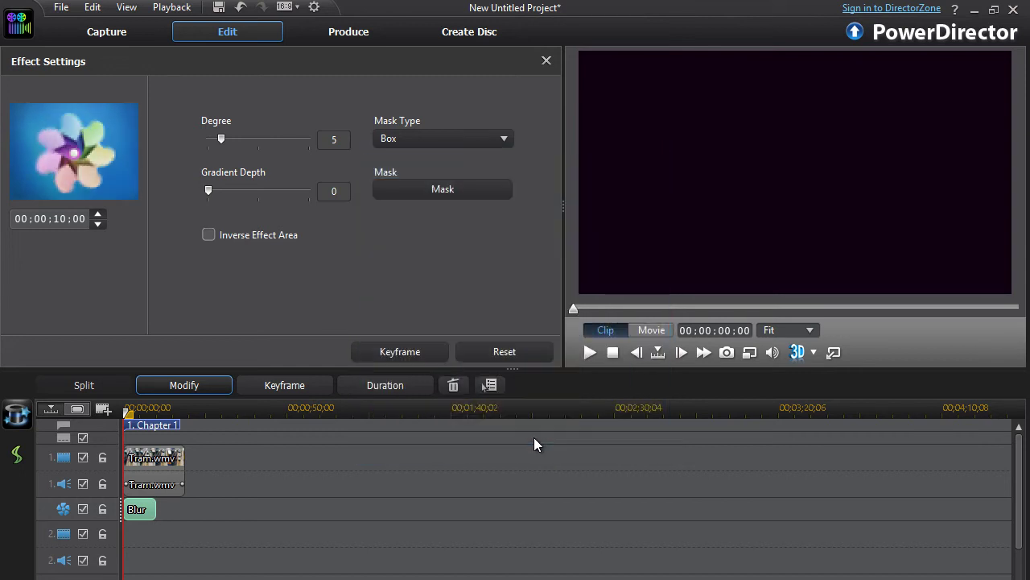
Switch Mask Type between Circle and Box twice, leaving it on Box.
click(430, 139)
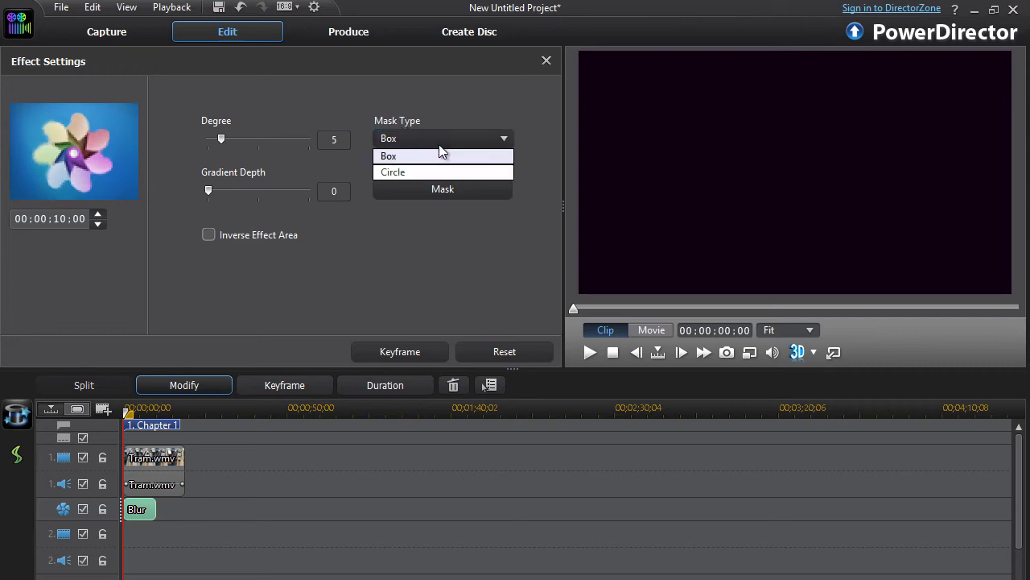
click(396, 171)
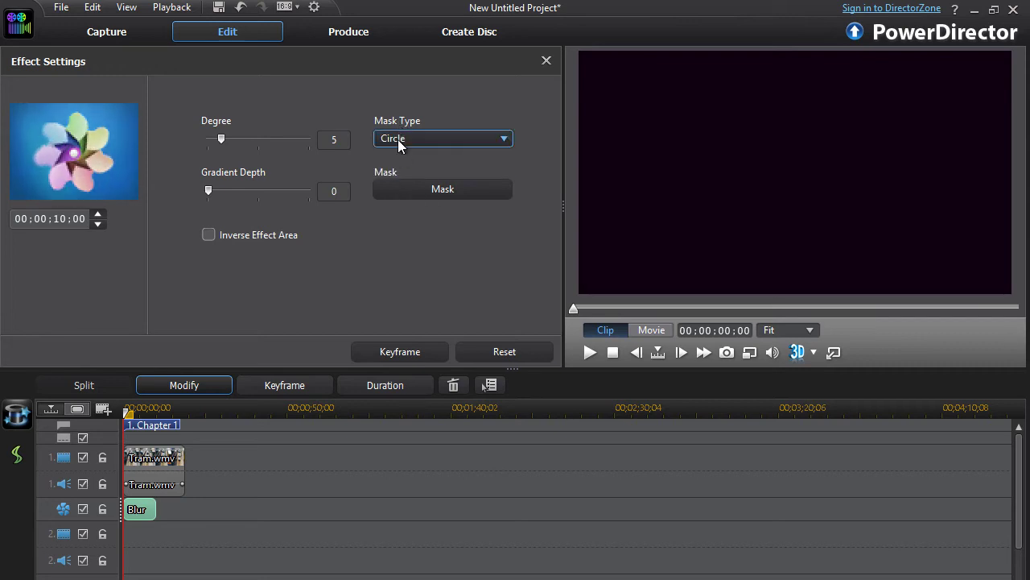
click(406, 138)
click(416, 156)
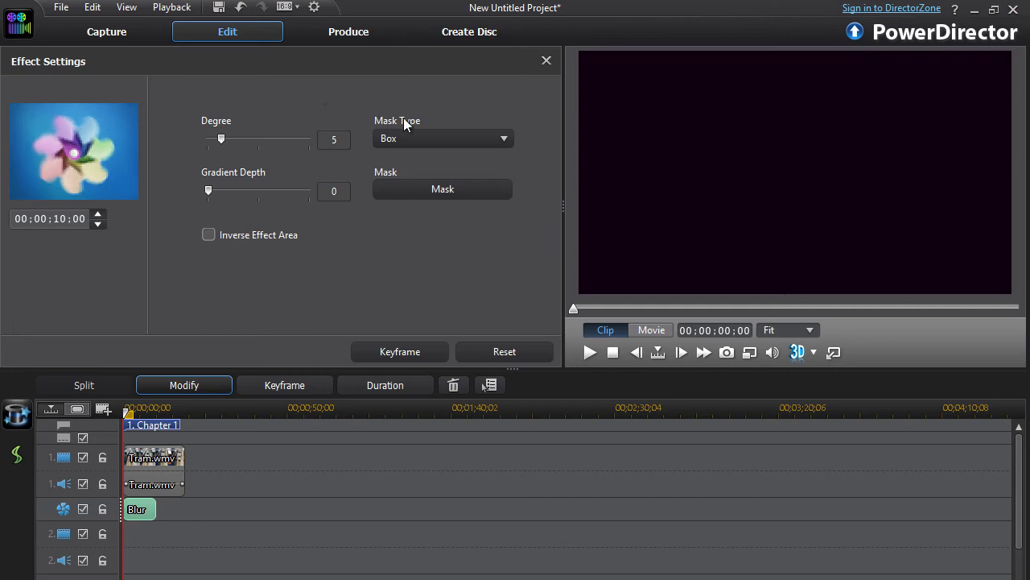
click(446, 138)
click(405, 168)
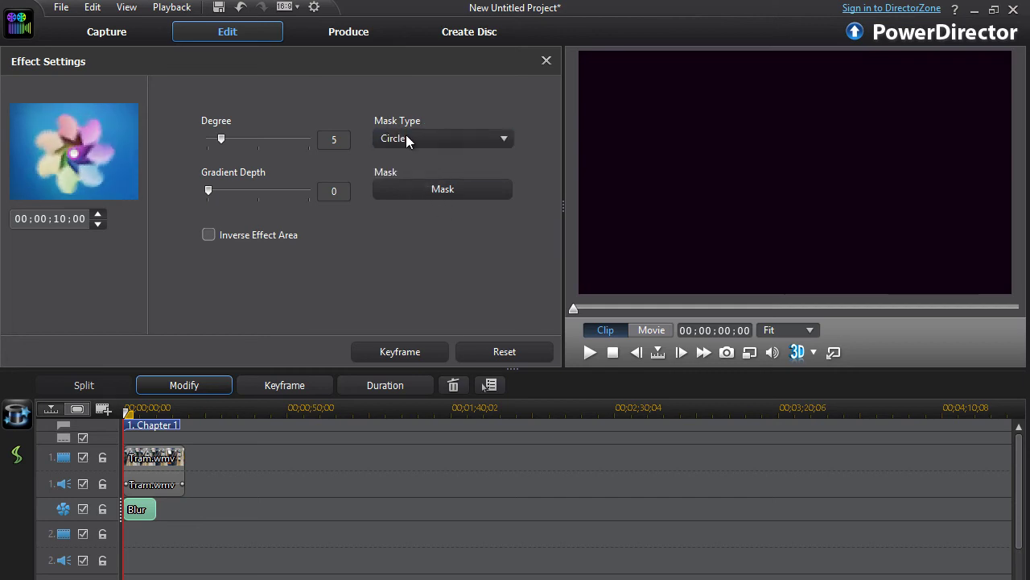
click(409, 140)
click(389, 164)
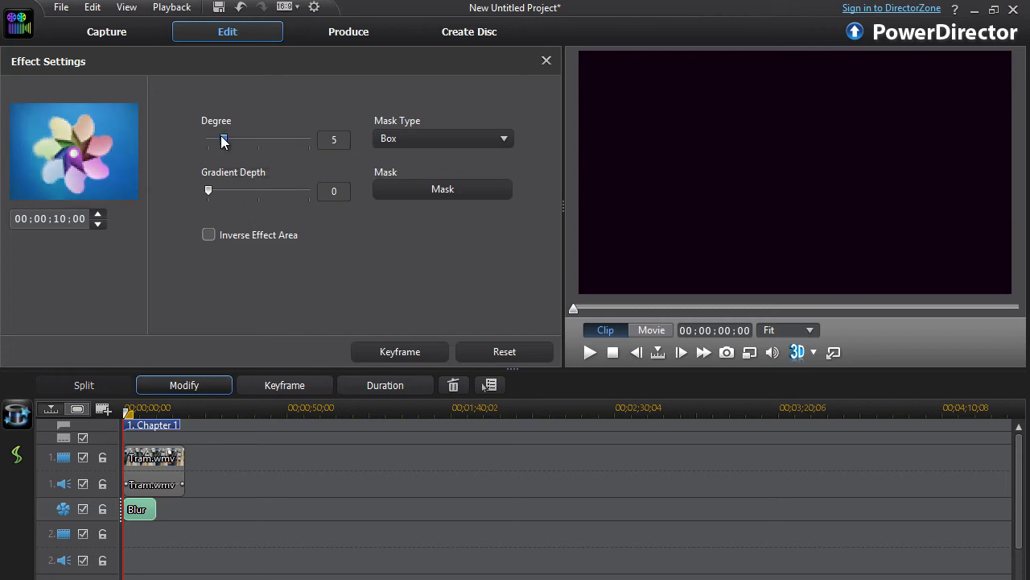
drag(223, 141, 352, 152)
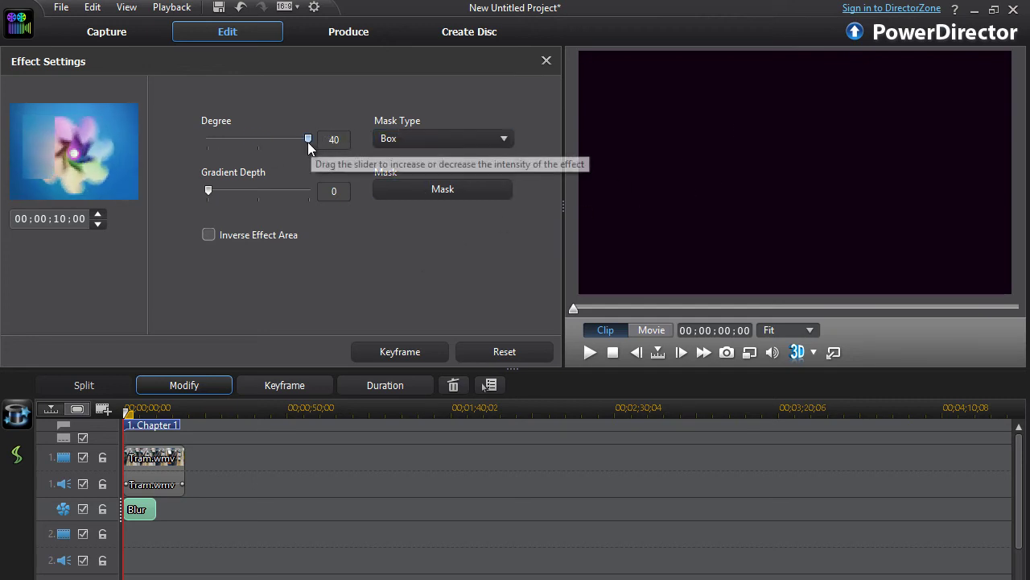
drag(308, 145, 222, 147)
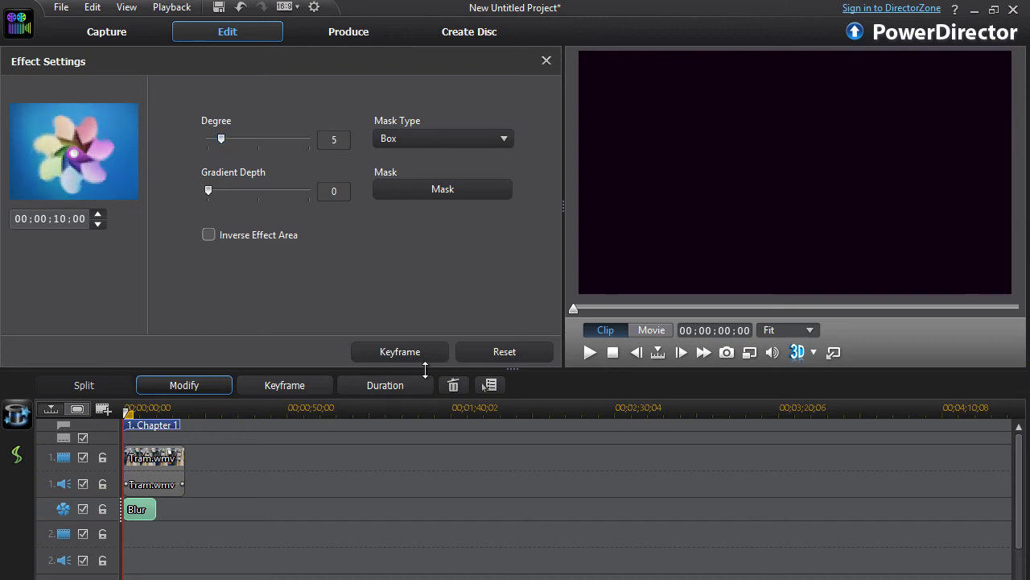
Close Effect Settings, briefly play and pause the whole-movie preview, then minimize PowerDirector.
click(546, 61)
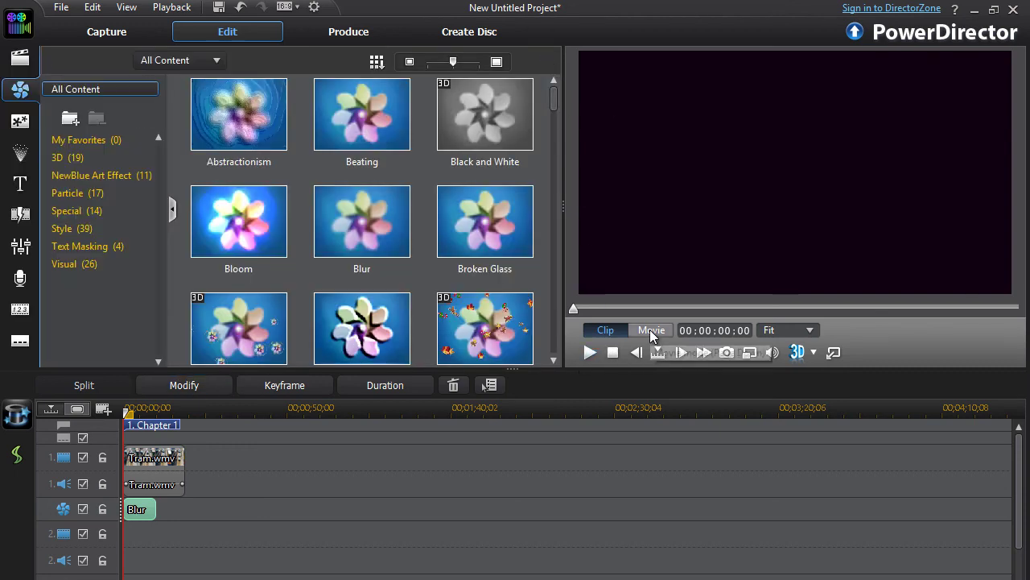
click(652, 330)
click(587, 359)
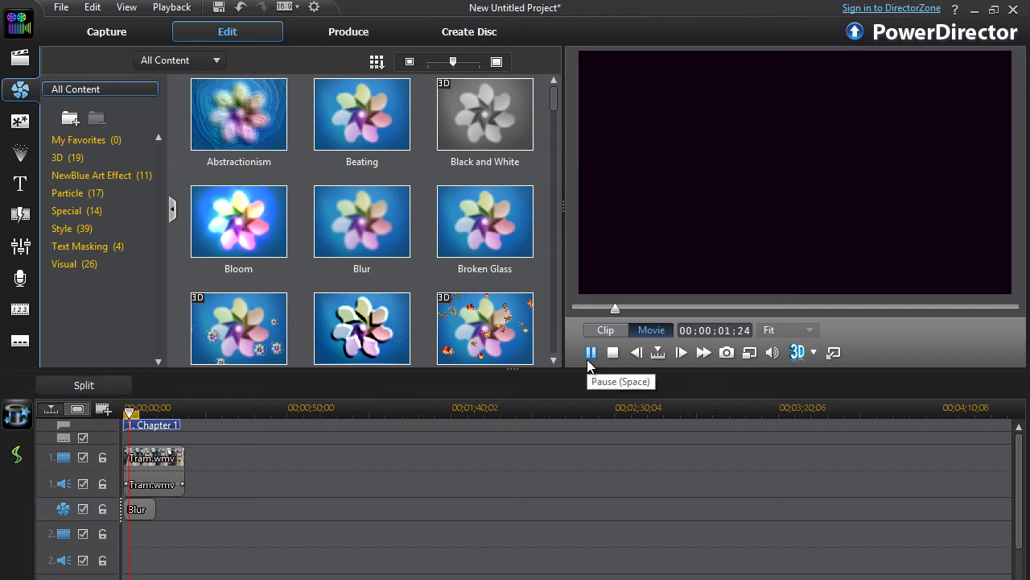
click(586, 359)
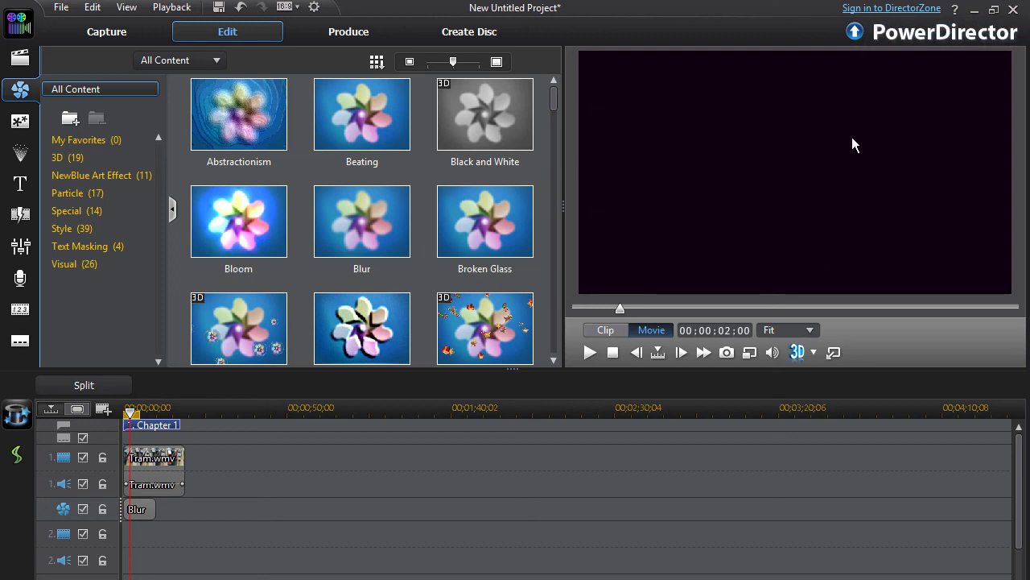
click(975, 10)
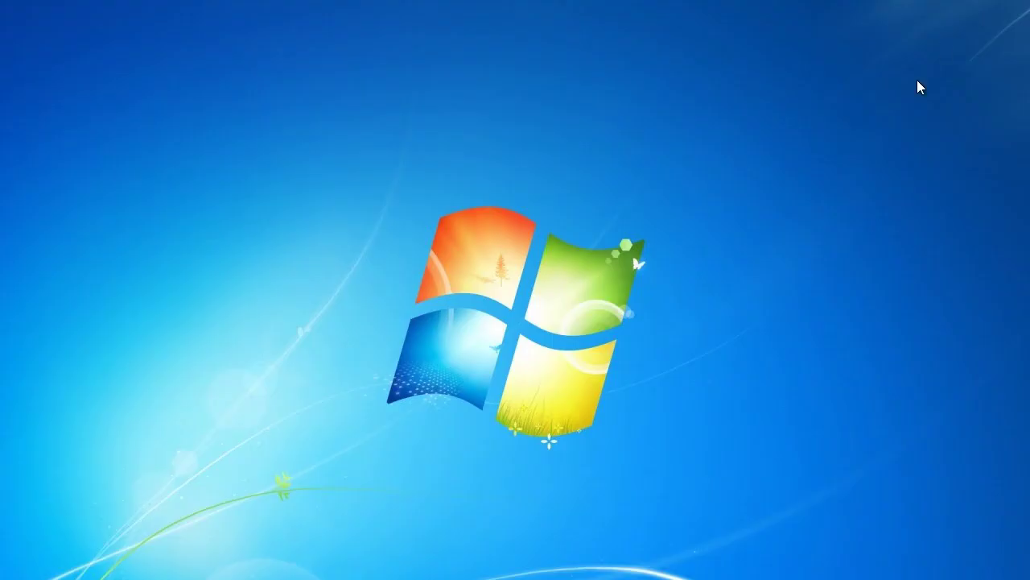